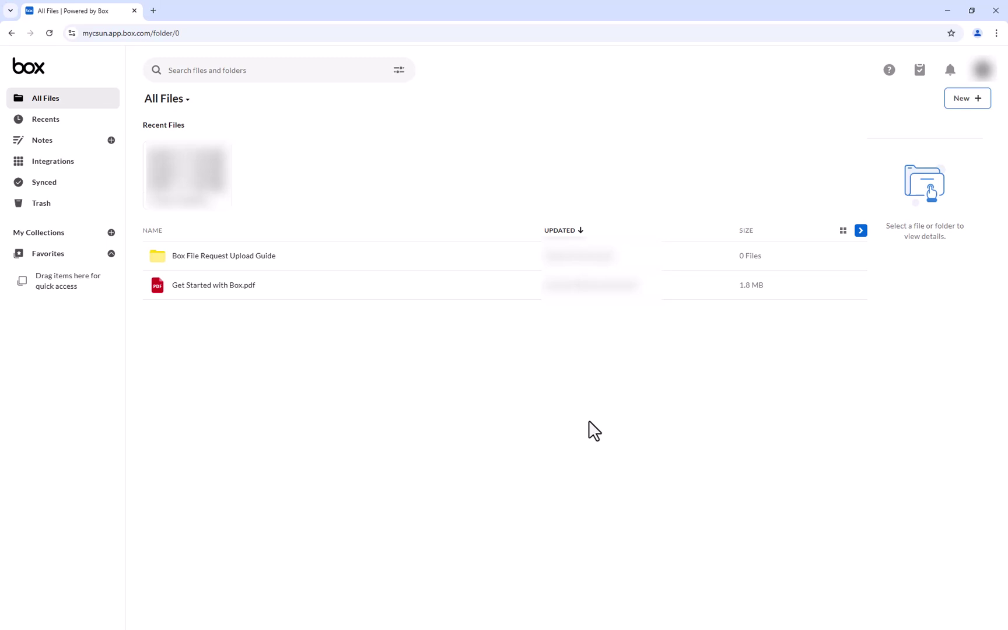
# Open the Box File Request Upload Guide folder and create a file request for it.
pyautogui.doubleClick(513, 265)
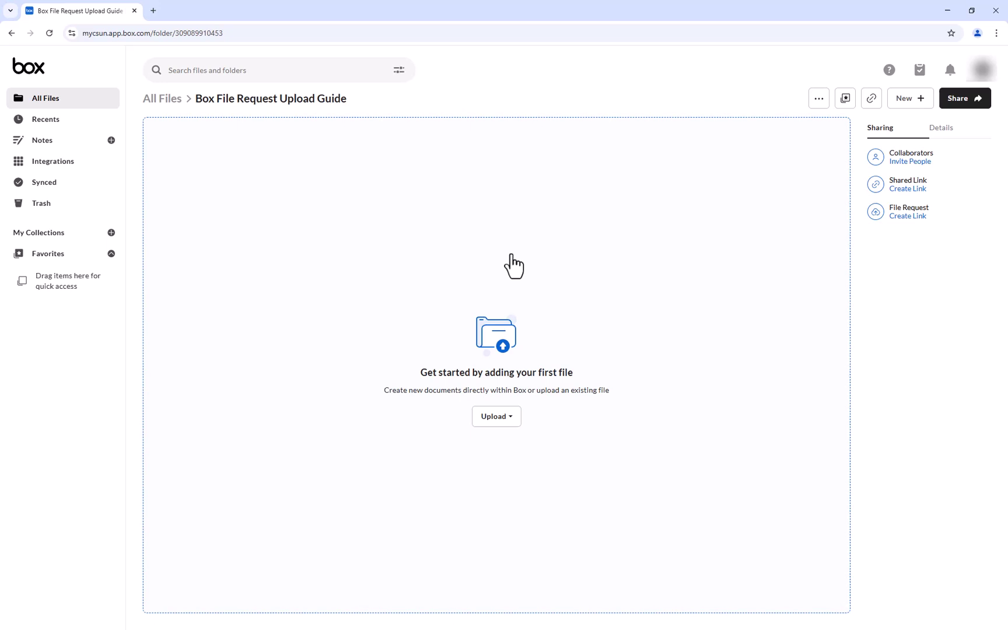
pyautogui.click(819, 101)
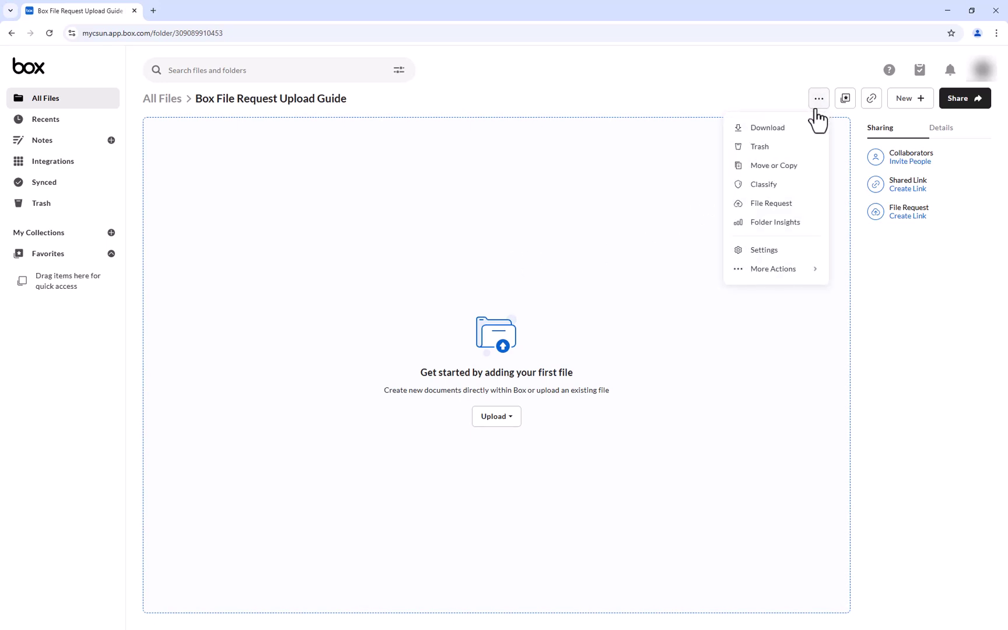
pyautogui.click(803, 204)
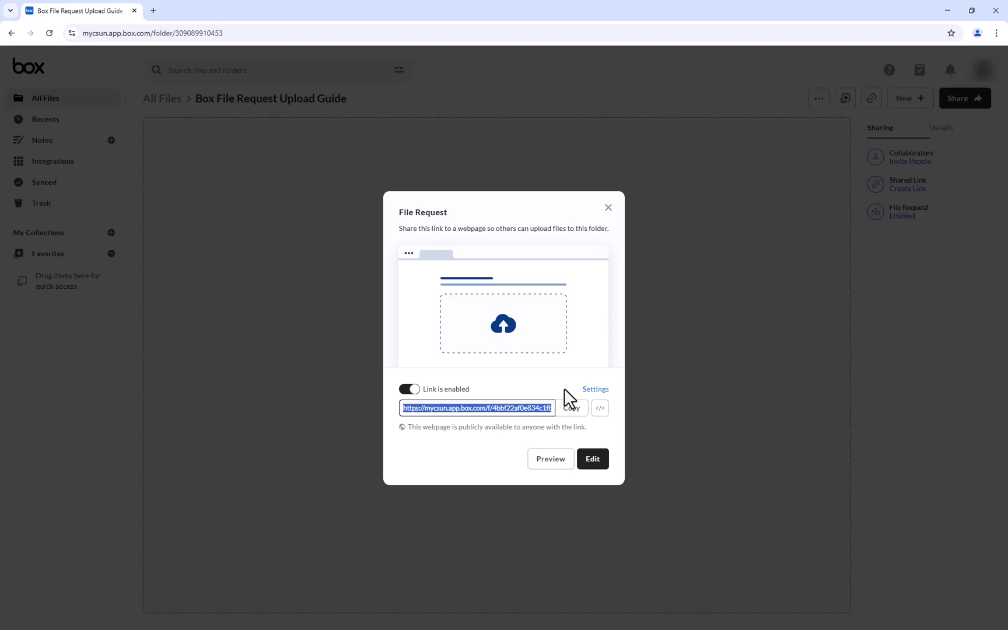
# Title the request form 'Submit files Box Files' with the description 'Submit all files here.'.
pyautogui.click(592, 464)
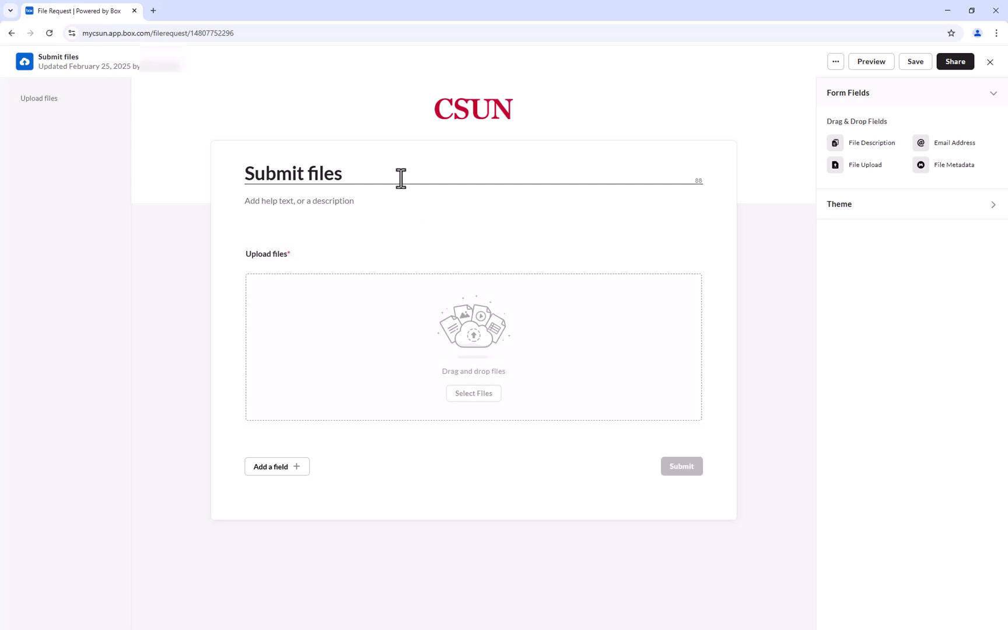
pyautogui.write('Box Files')
pyautogui.click(361, 203)
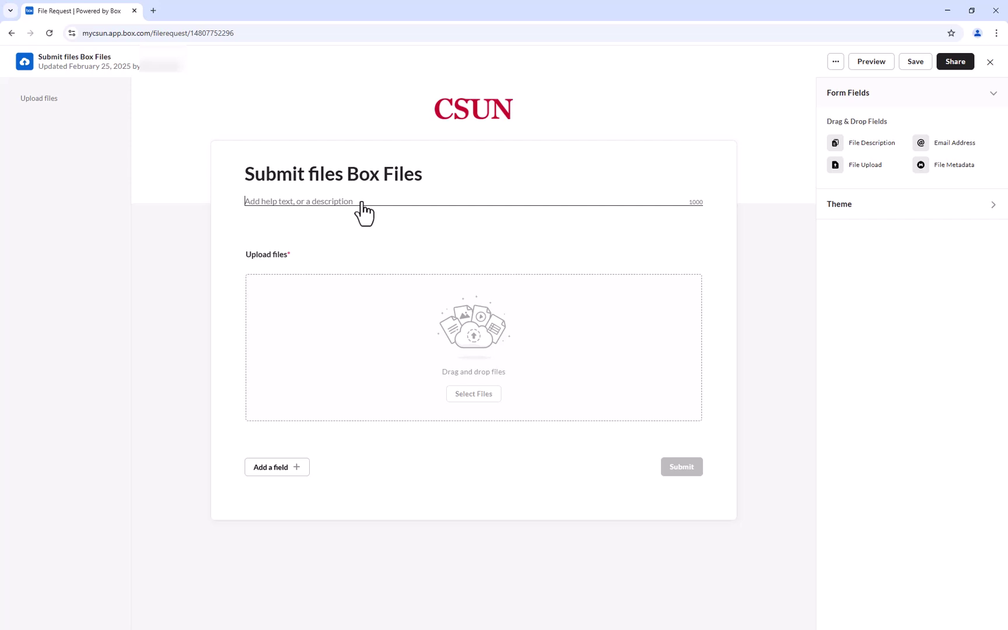
pyautogui.write('Submit all files here.')
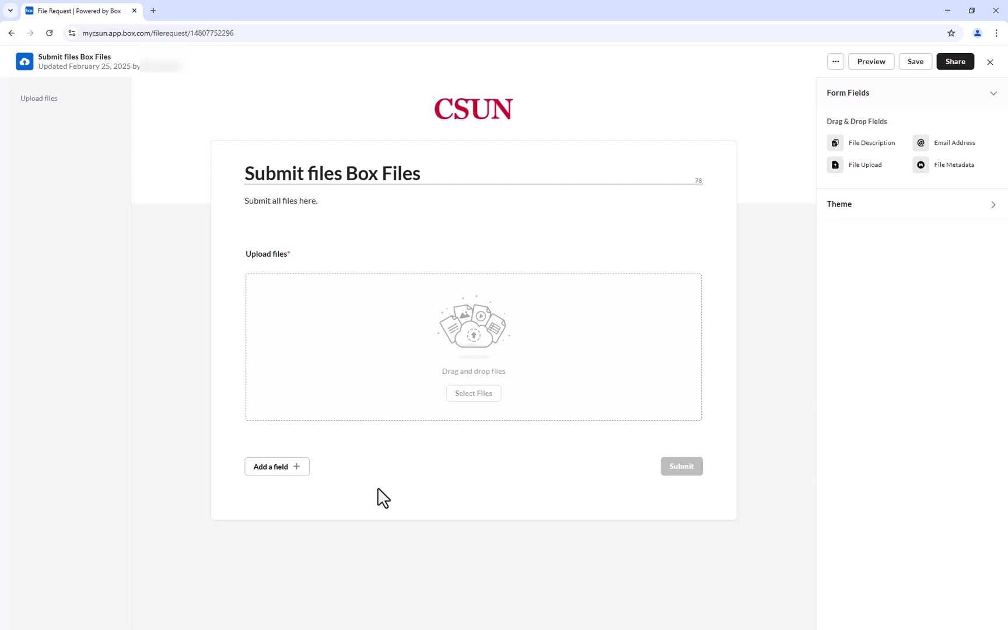
pyautogui.click(283, 475)
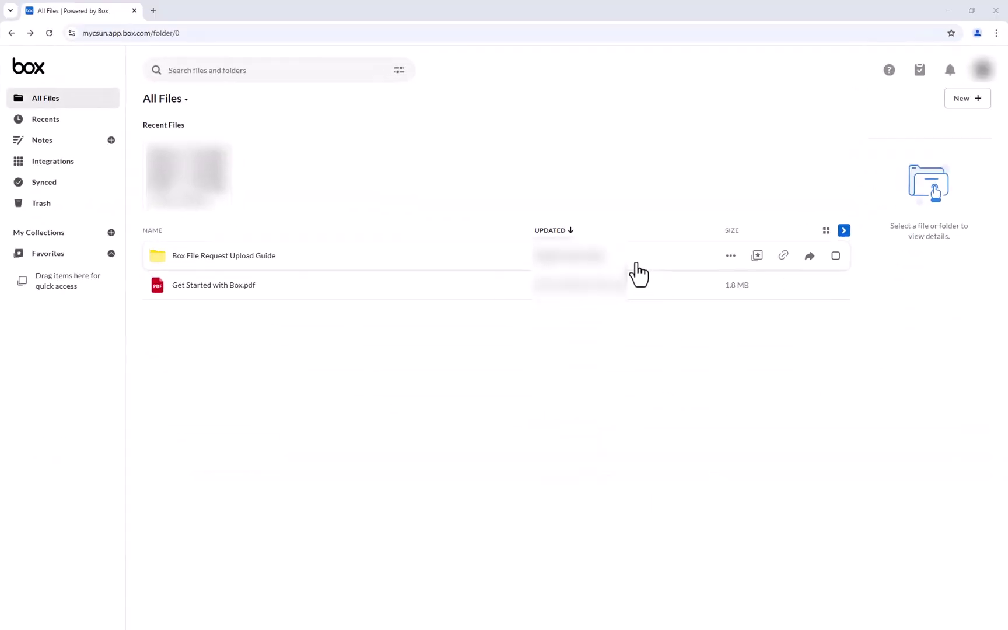
# Reopen the file request form editor and add File description and Email address fields.
pyautogui.click(730, 256)
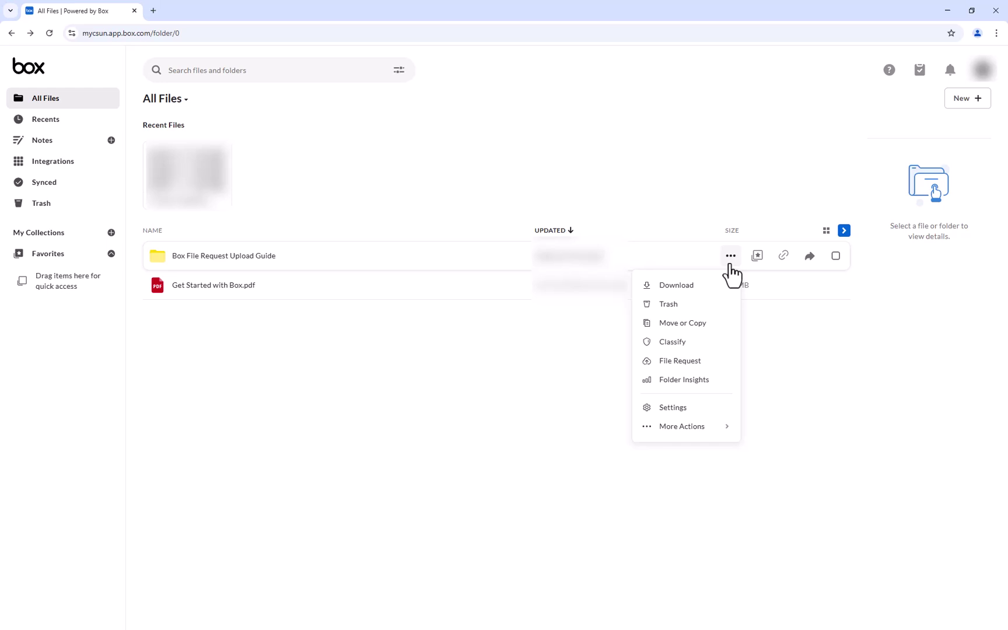
pyautogui.click(712, 362)
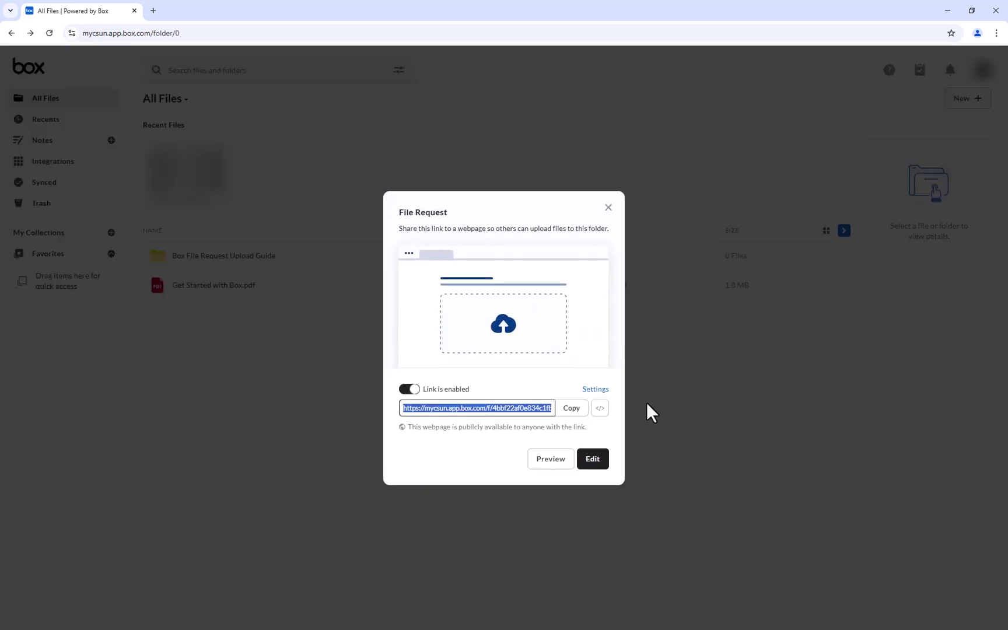
pyautogui.click(595, 462)
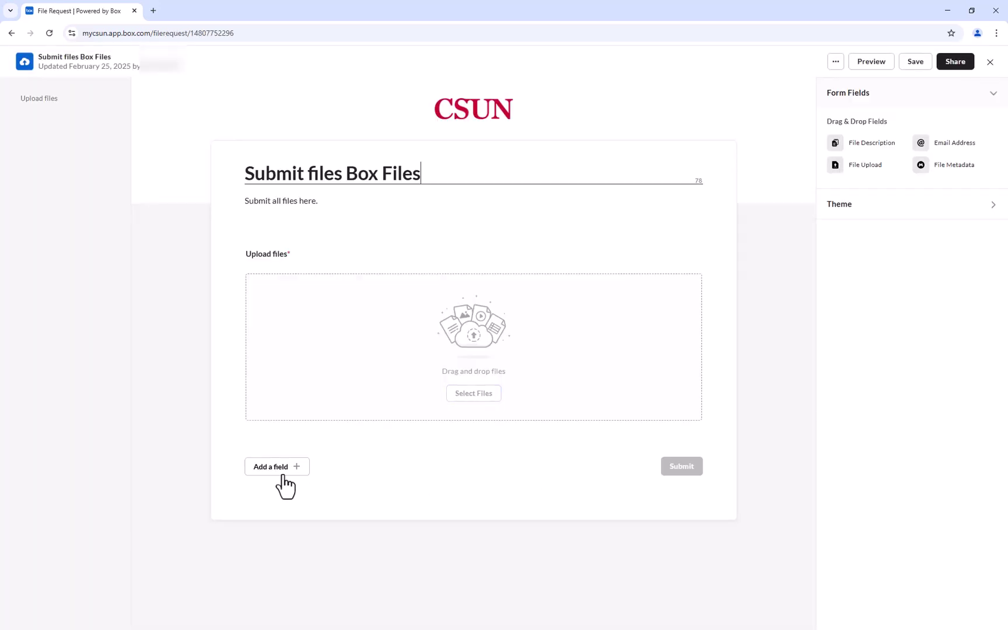
pyautogui.click(280, 467)
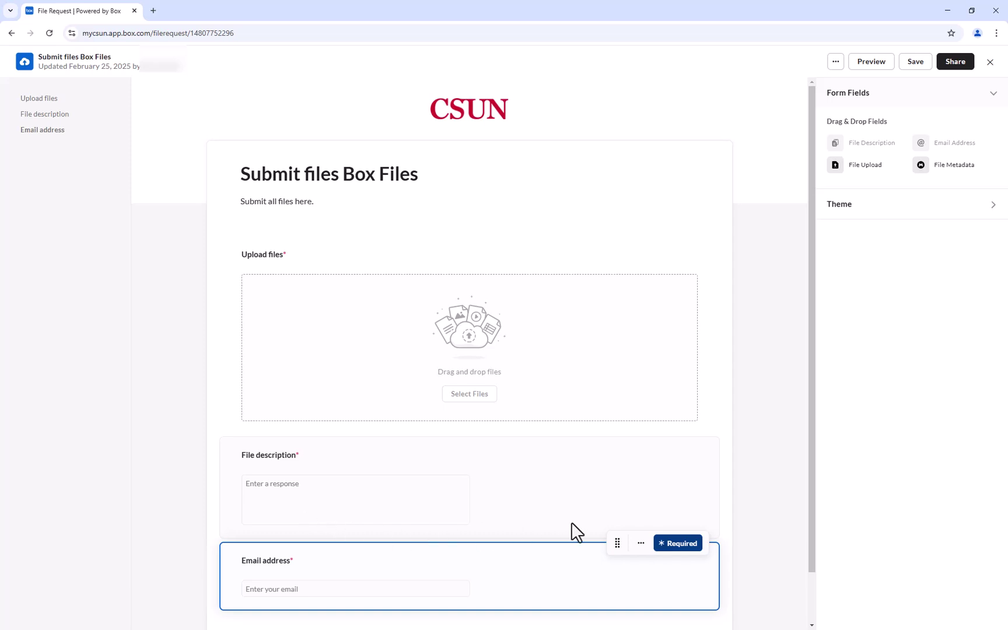
# Reorder the fields so Email address sits last, below File description and Upload files.
pyautogui.scroll(-1, 577, 521)
pyautogui.click(640, 487)
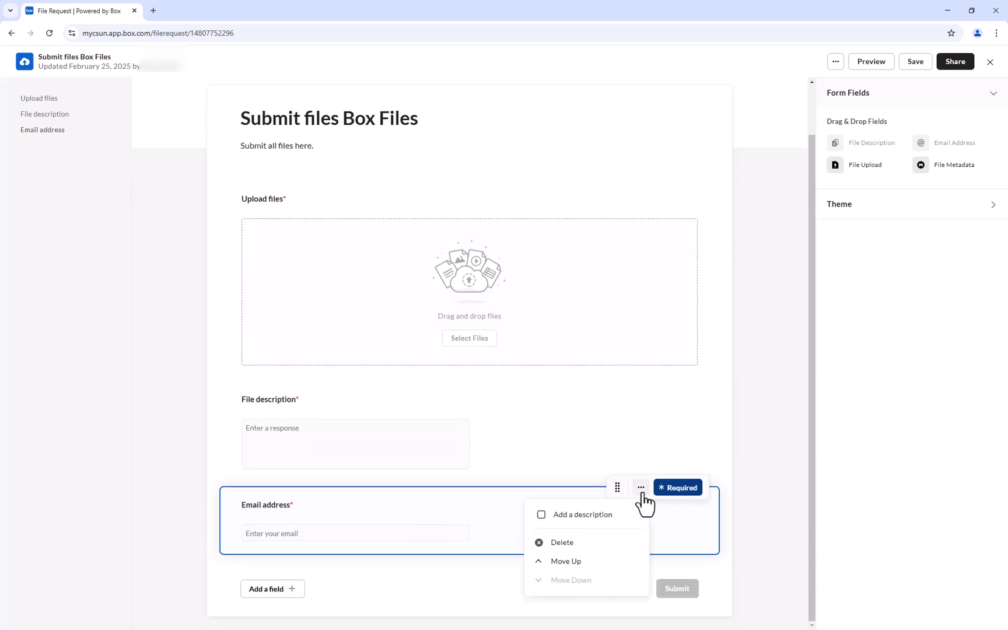
pyautogui.click(619, 562)
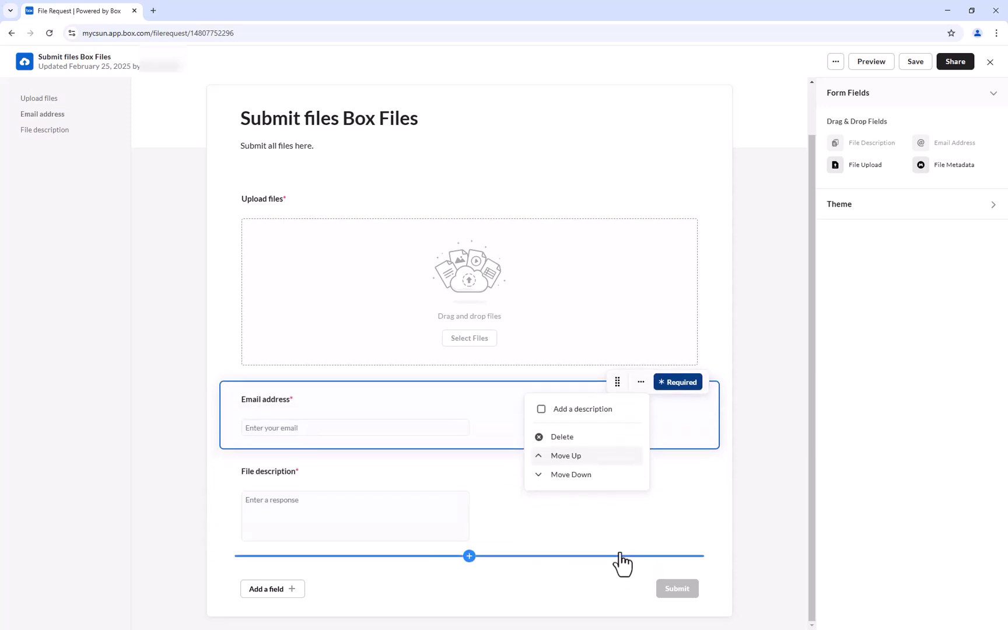
pyautogui.click(616, 458)
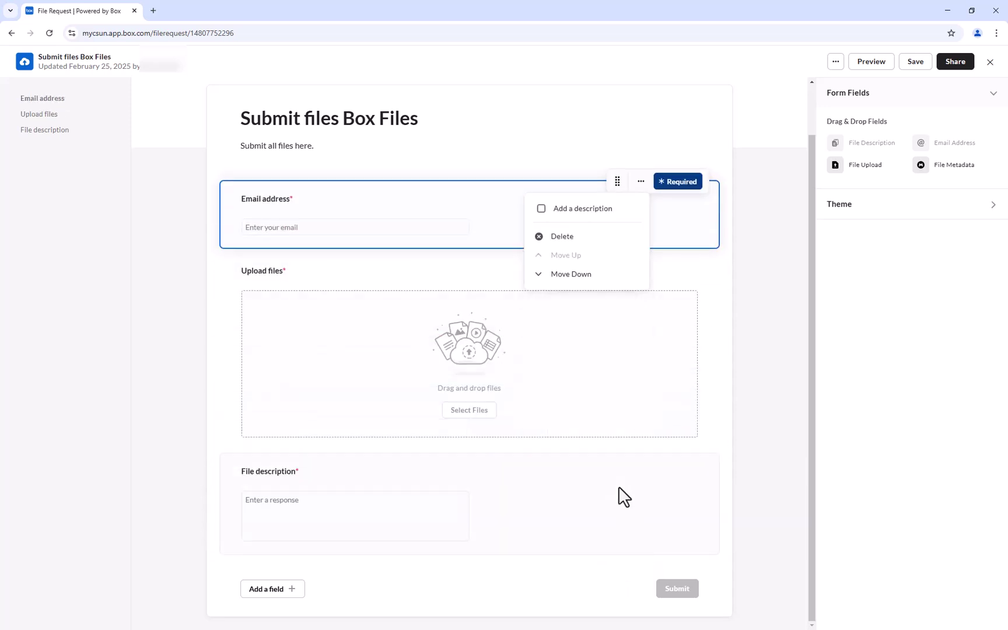
pyautogui.click(574, 275)
pyautogui.click(571, 474)
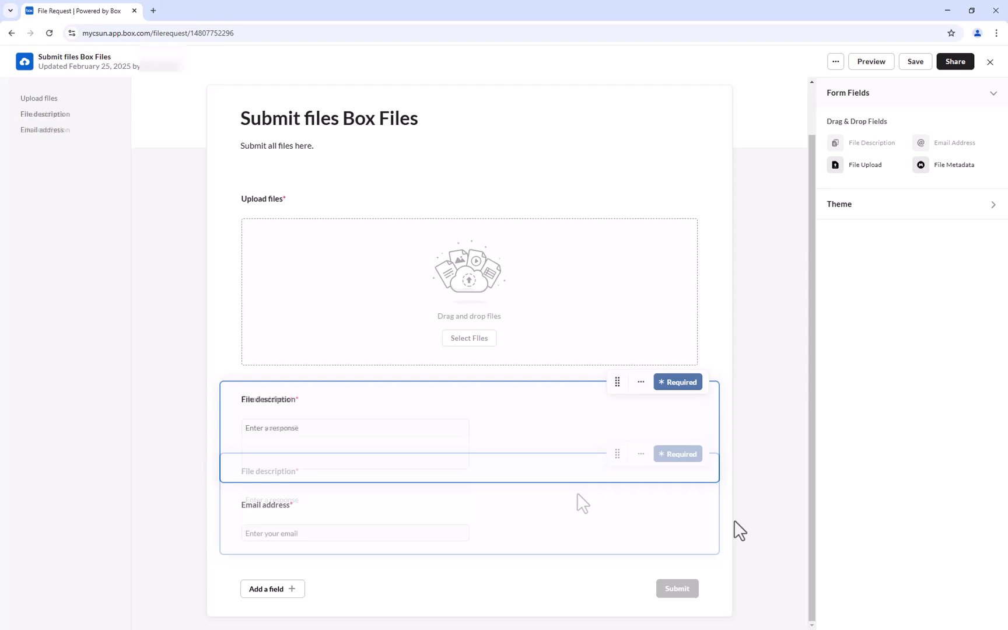
# Save the form and preview the public 'Submit files Box Files' upload page in a new tab.
pyautogui.click(916, 64)
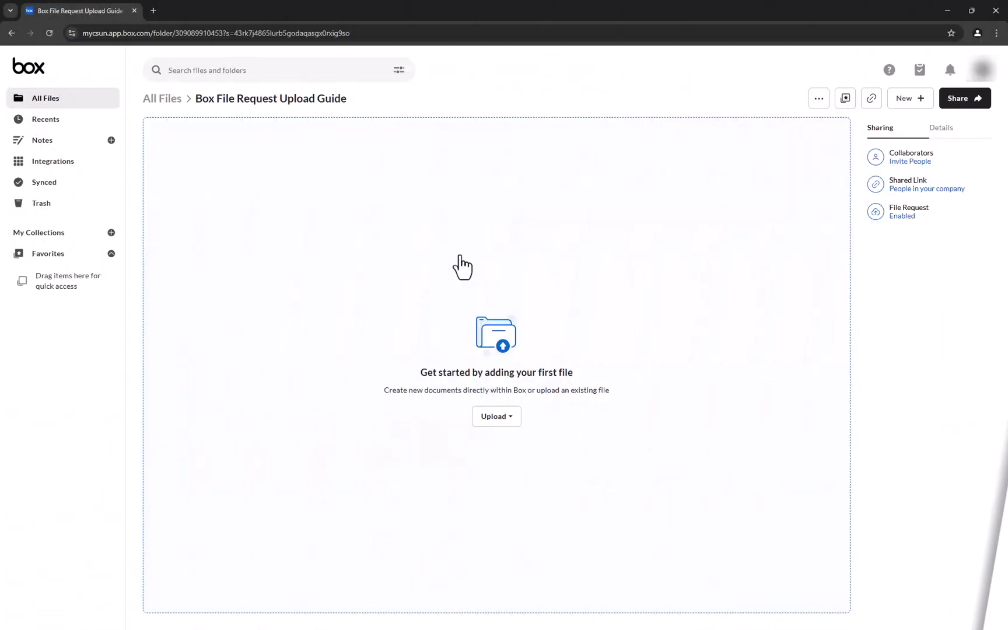
pyautogui.click(818, 107)
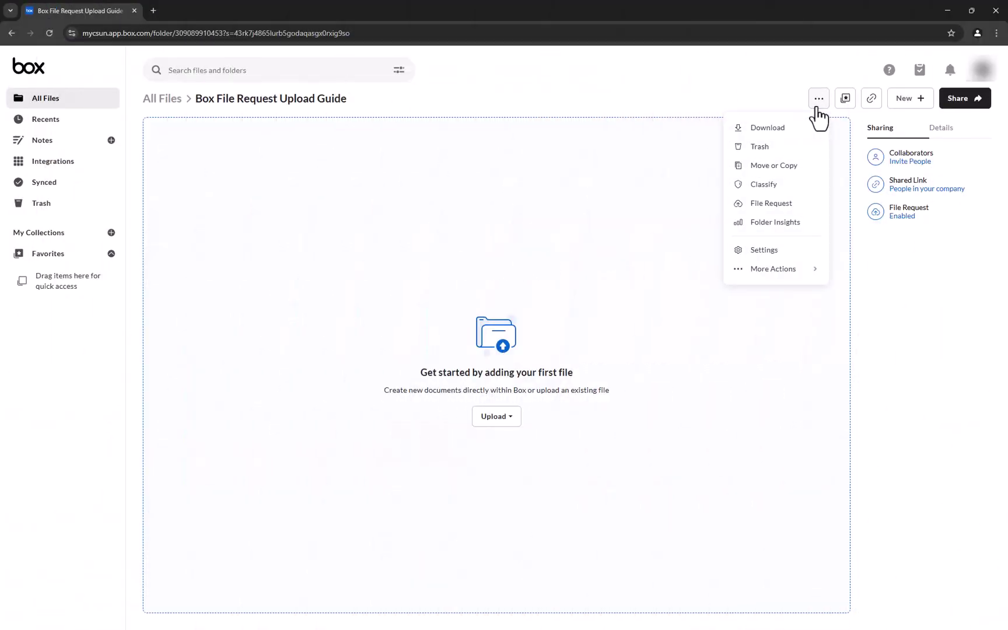
pyautogui.click(791, 203)
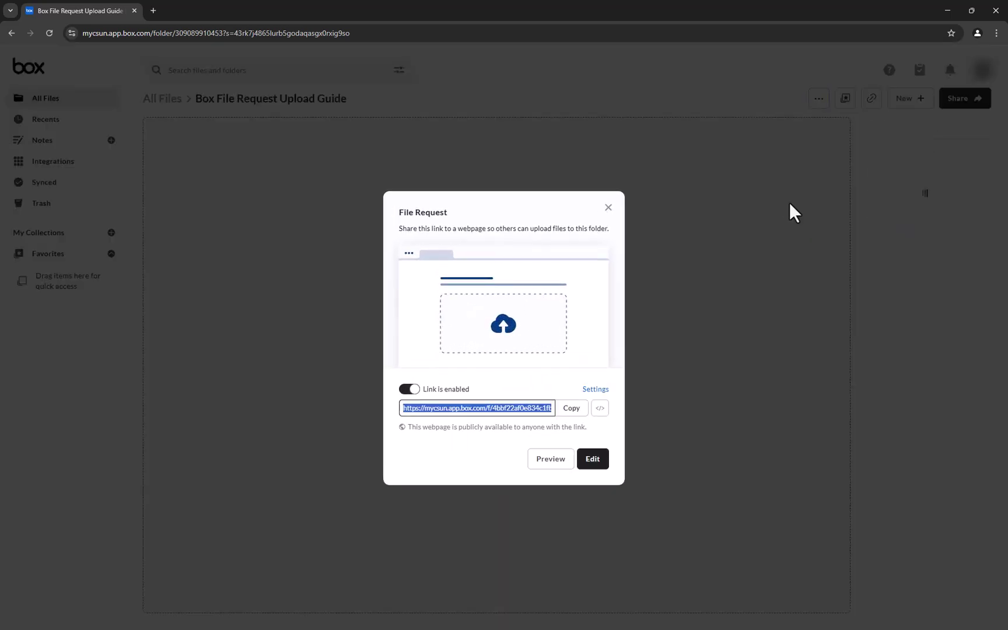
pyautogui.click(554, 459)
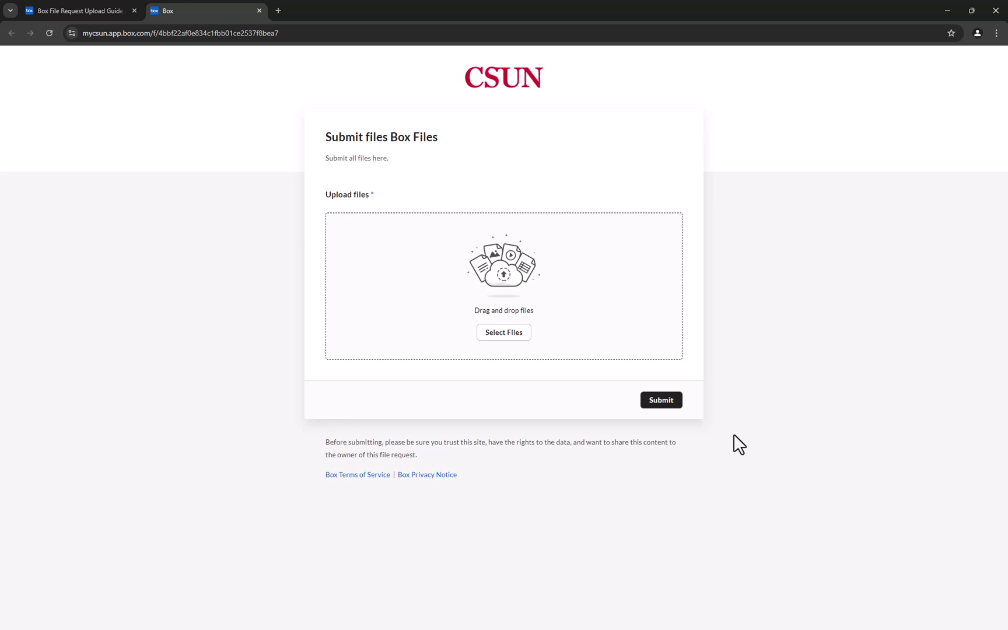
pyautogui.click(98, 8)
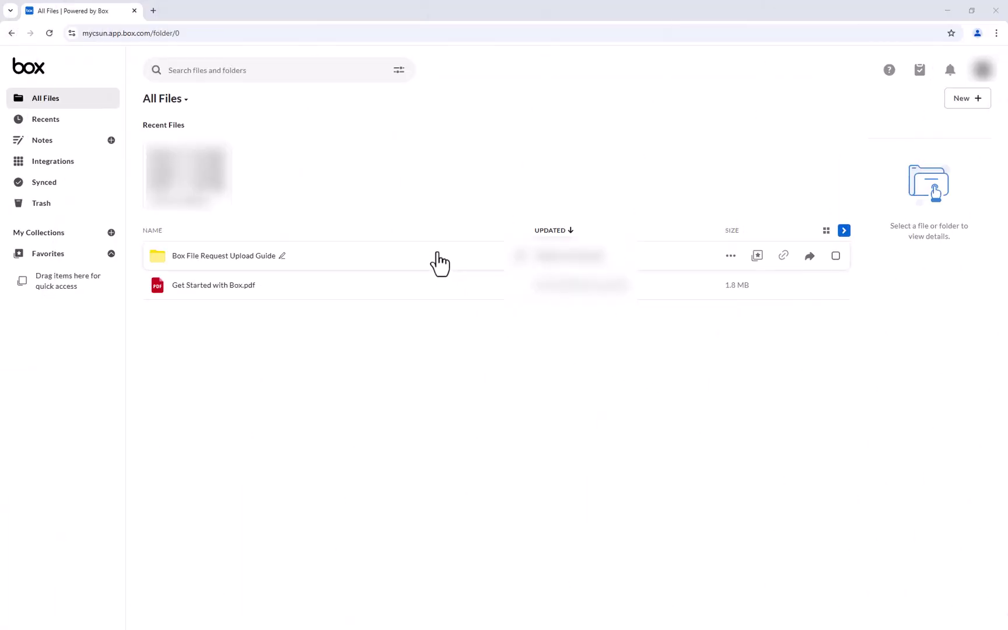
# Keep the folder's shared link accessible only to People in your company.
pyautogui.doubleClick(437, 253)
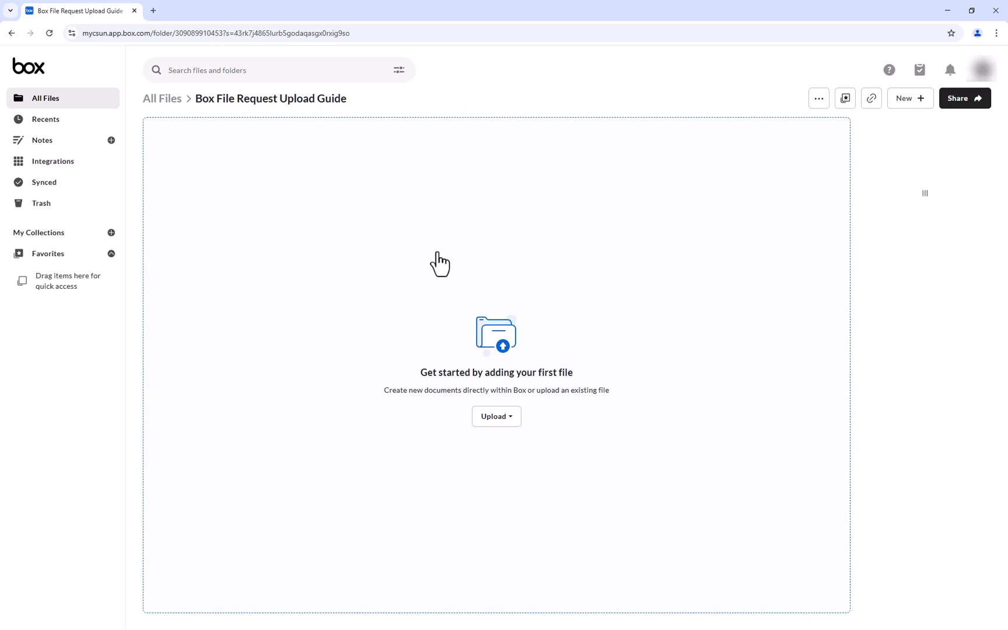
pyautogui.click(964, 106)
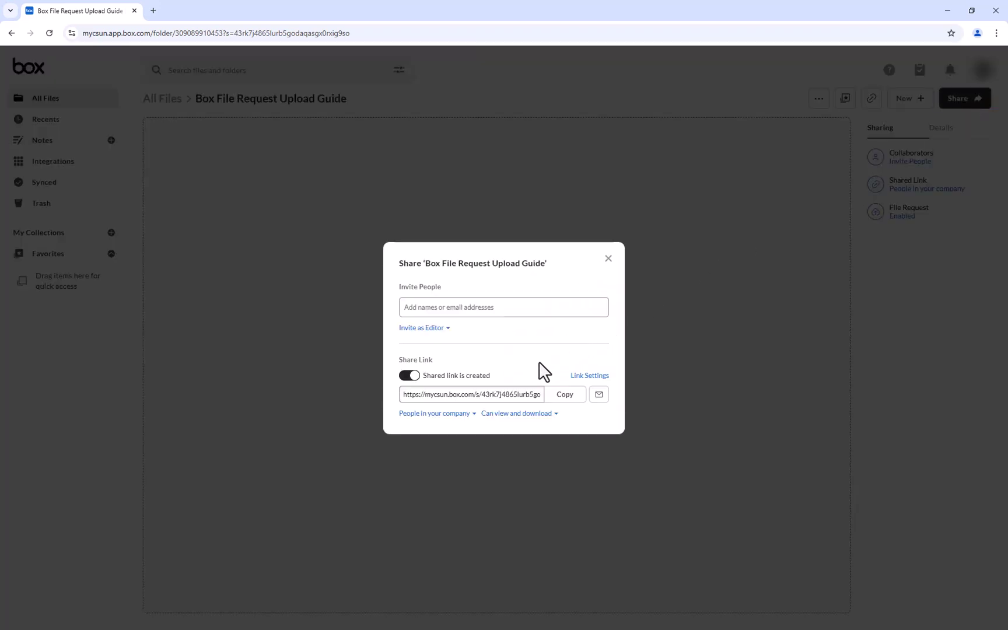
pyautogui.click(474, 414)
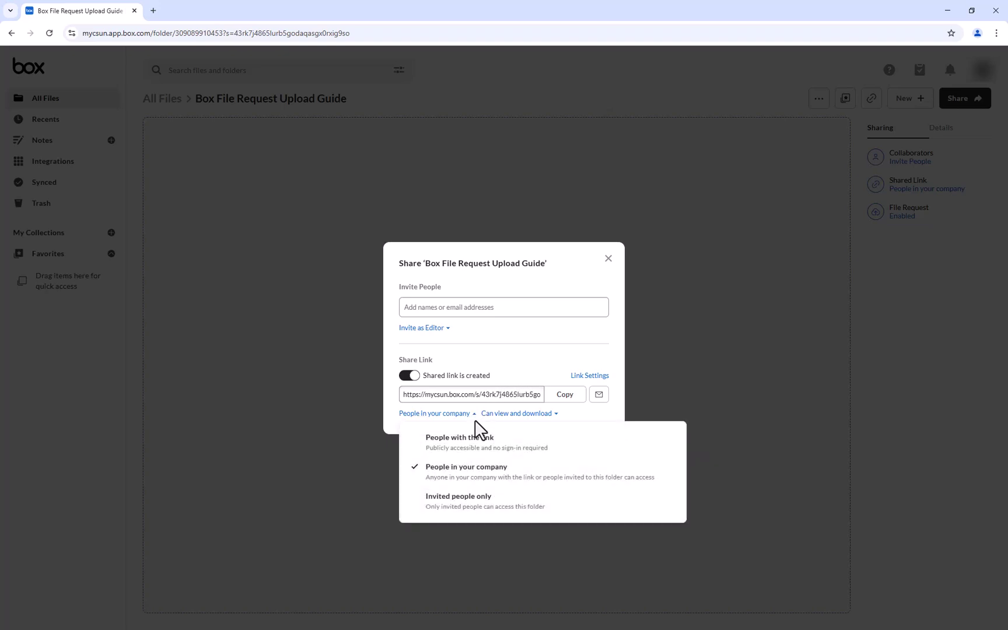
pyautogui.click(479, 474)
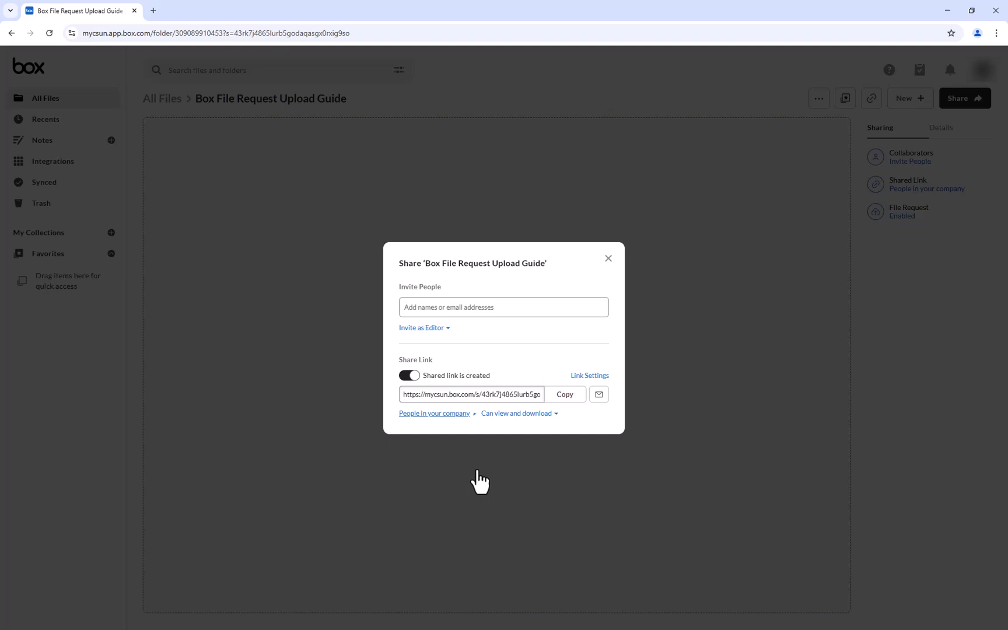
# Set the shared link to disable automatically on Feb 28, 2025, and save the settings.
pyautogui.click(582, 376)
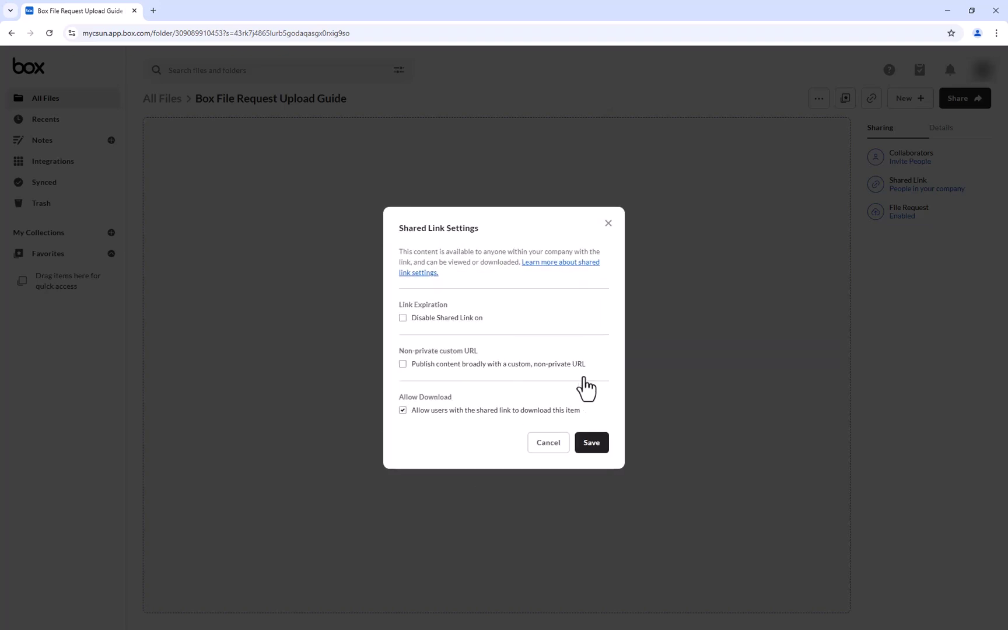
pyautogui.click(403, 317)
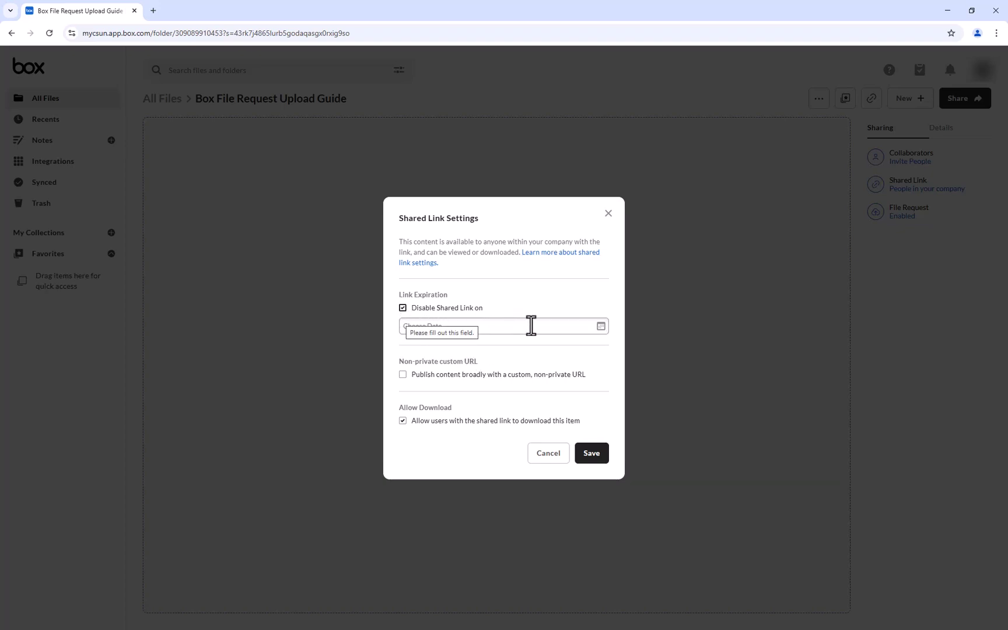
pyautogui.click(601, 325)
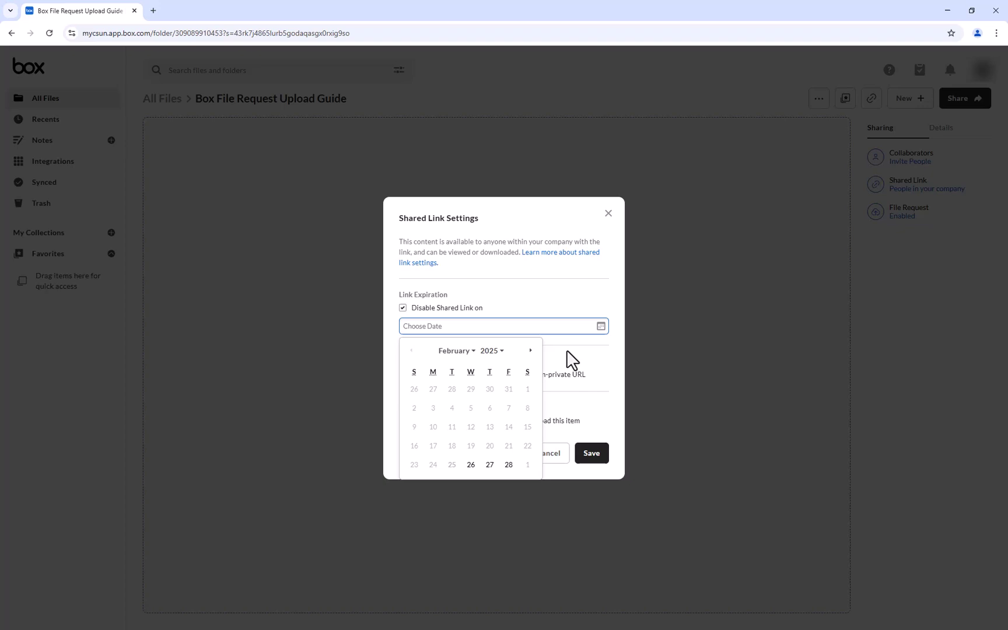
pyautogui.click(509, 464)
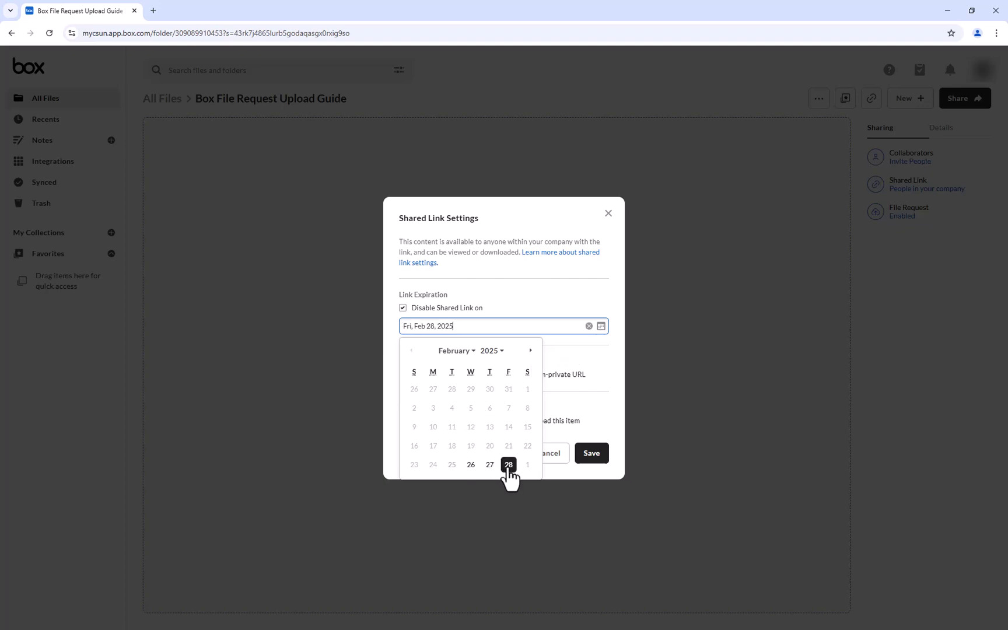
pyautogui.click(592, 454)
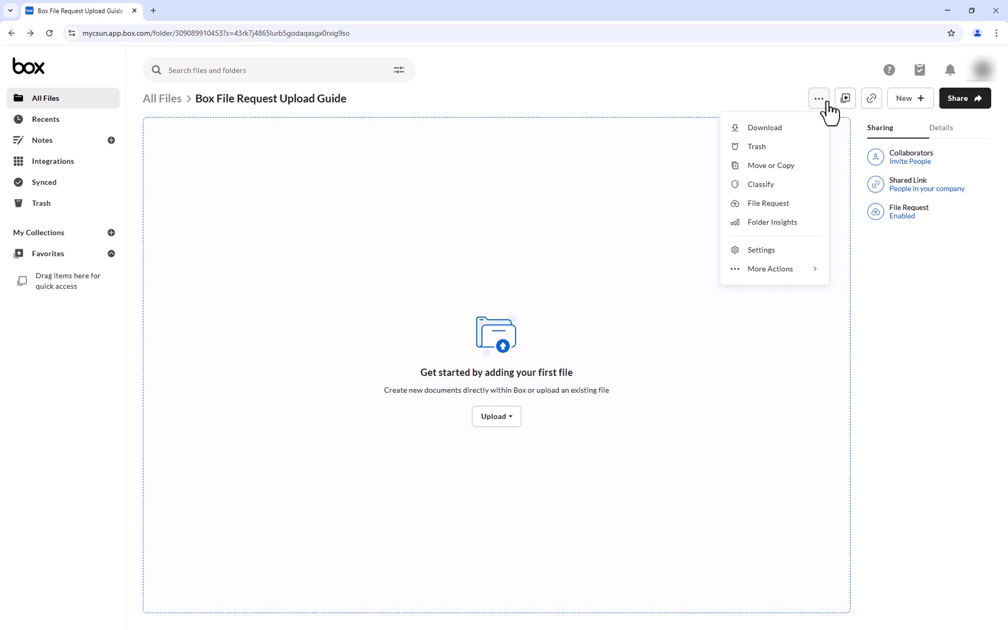
# Override the folder's default notification settings to notify on file uploads.
pyautogui.click(807, 261)
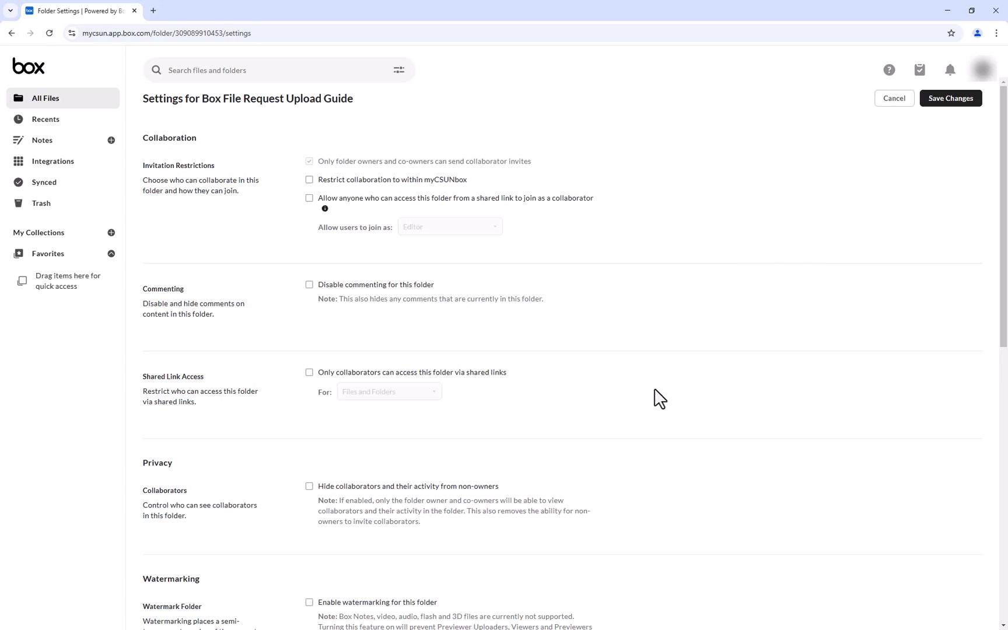
pyautogui.scroll(-1, 659, 399)
pyautogui.scroll(-7, 659, 399)
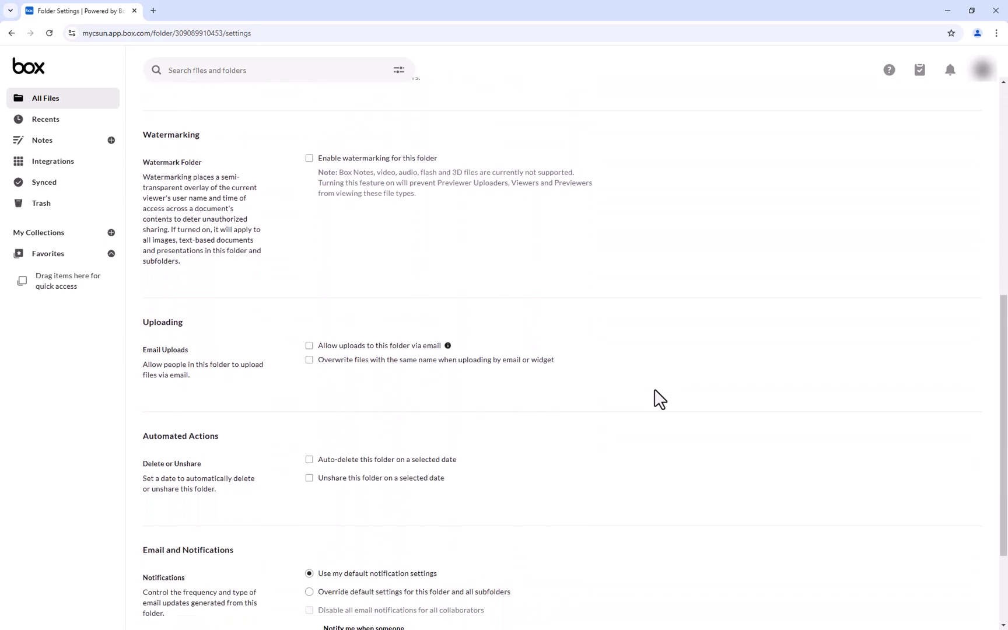
pyautogui.scroll(-2, 654, 392)
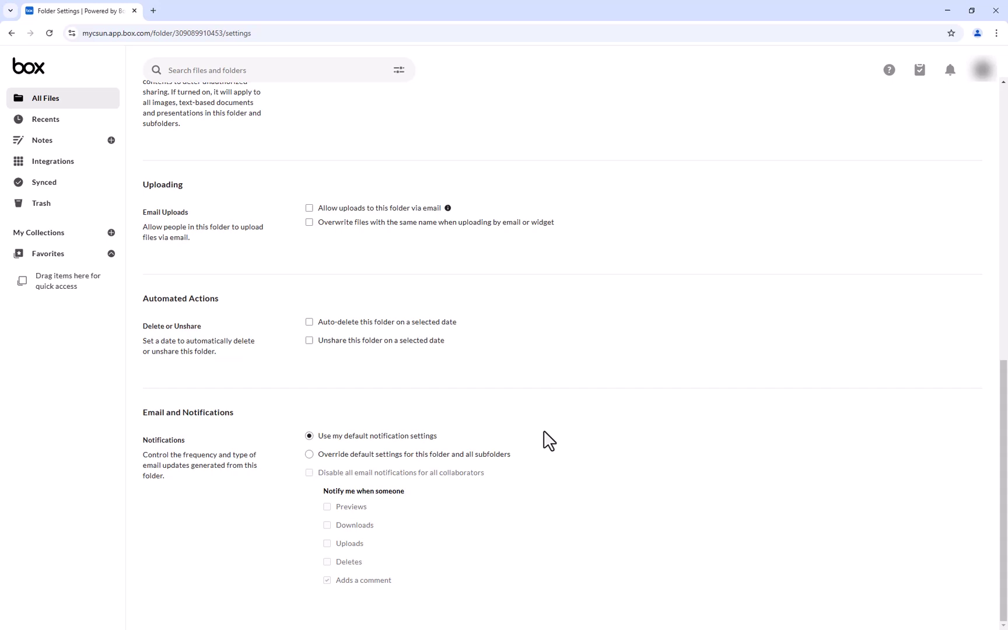
pyautogui.click(309, 454)
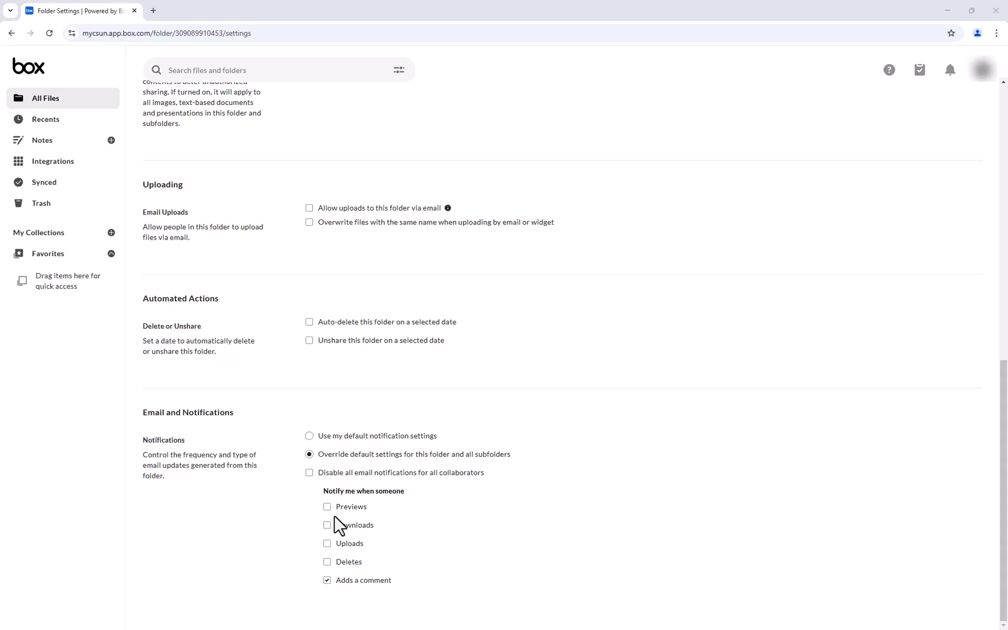
pyautogui.click(327, 544)
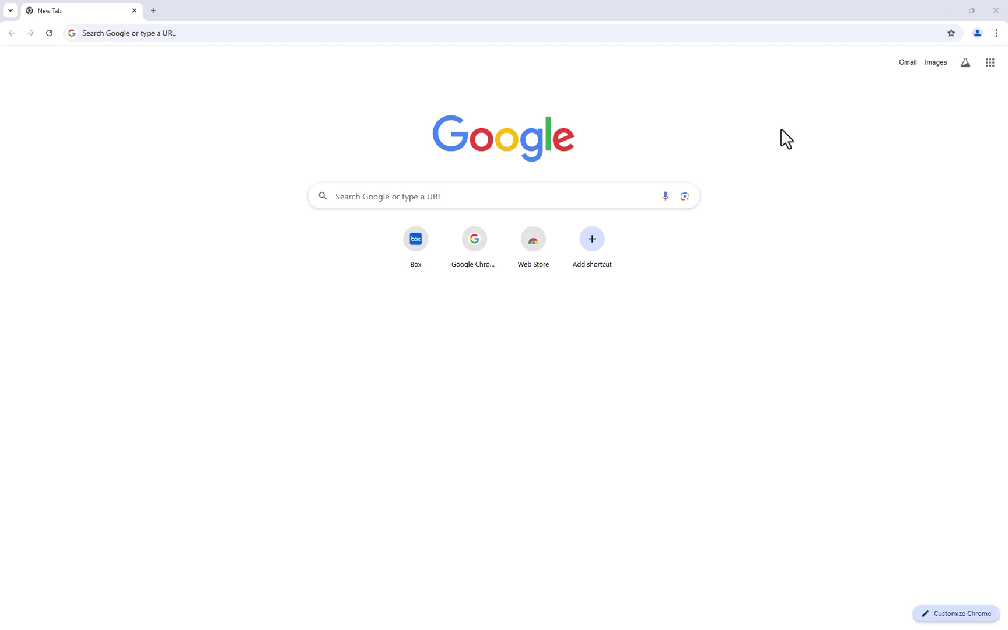
# Load csun.topdesk.net in the browser.
pyautogui.click(698, 34)
pyautogui.write('csun.')
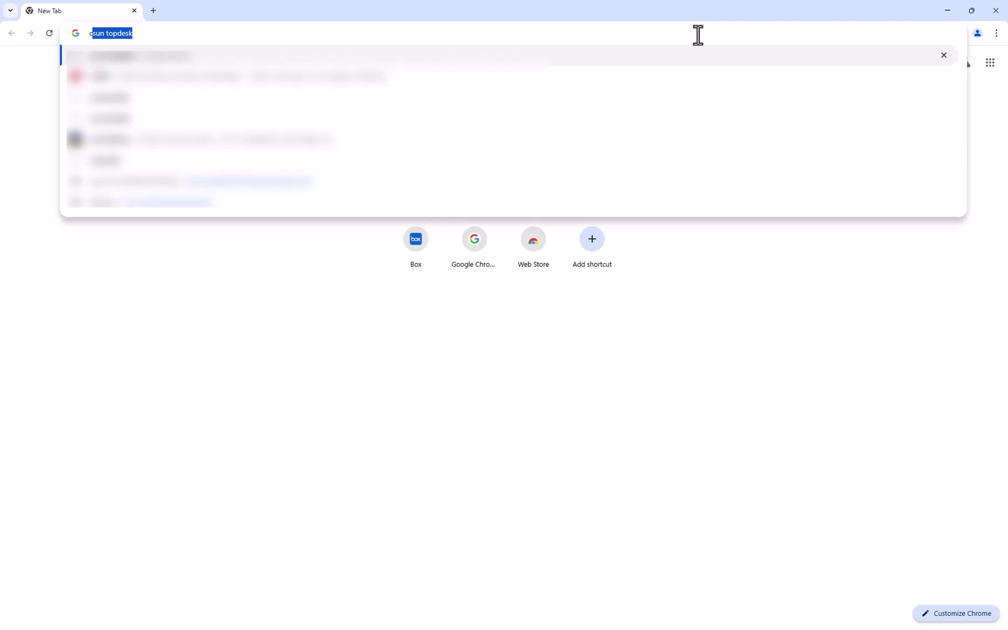
pyautogui.write('top')
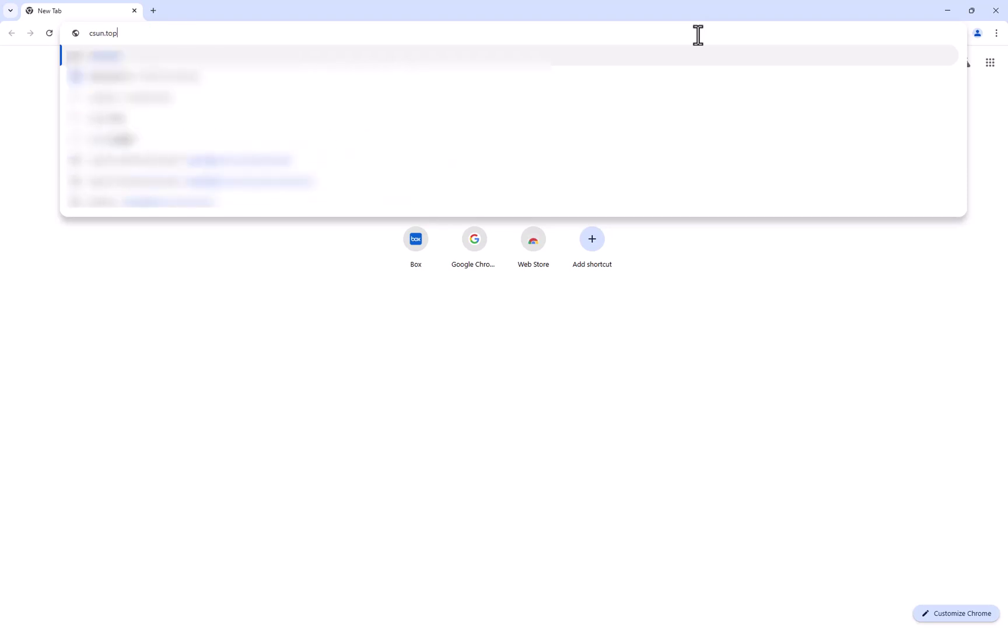
pyautogui.write('desk.net')
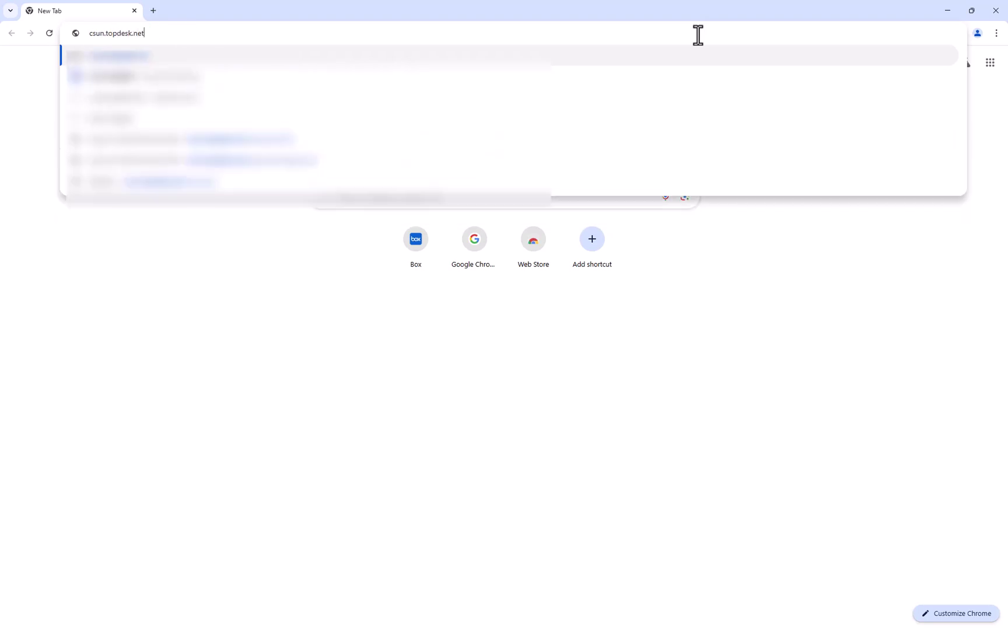
pyautogui.press('Return')
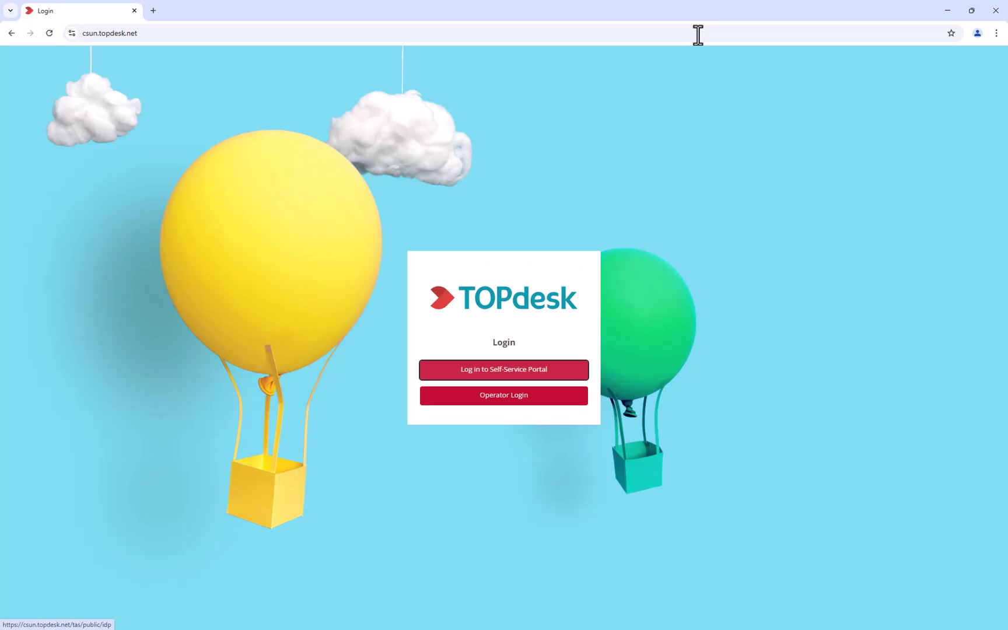
# Sign in to the Self-Service Portal with the university user ID and password.
pyautogui.click(555, 381)
pyautogui.click(524, 233)
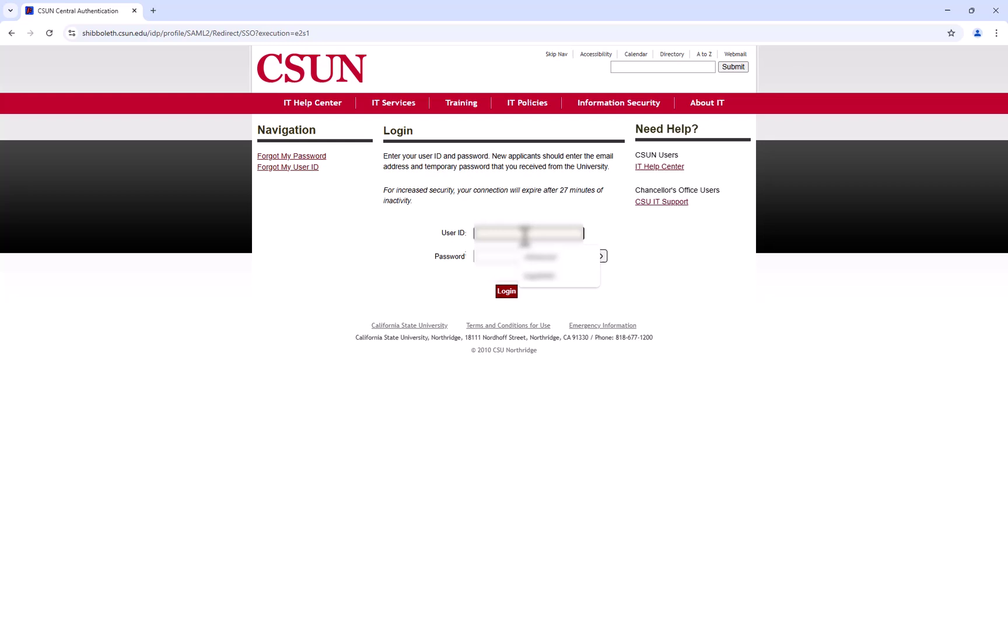
pyautogui.write('username')
pyautogui.press('Tab')
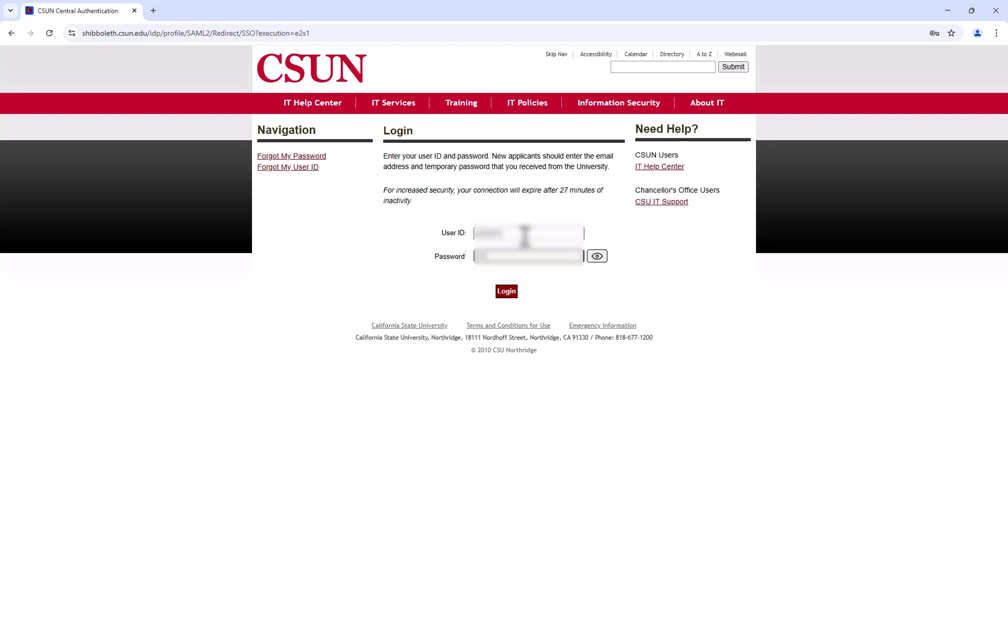
pyautogui.write('password')
pyautogui.press('Return')
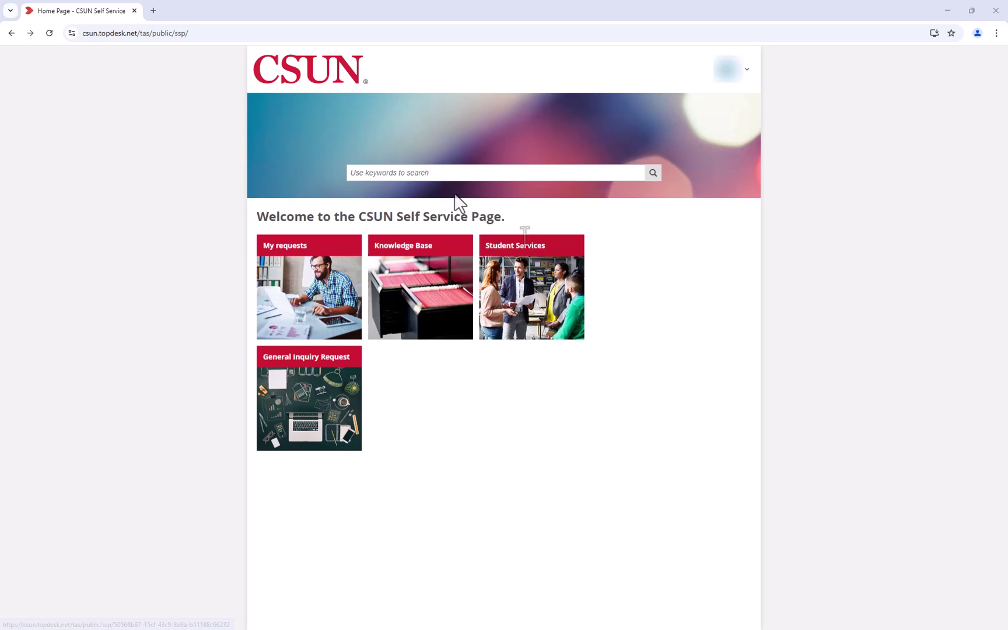
# Search the portal for 'confidential box' and open the Confidential Box service.
pyautogui.click(462, 174)
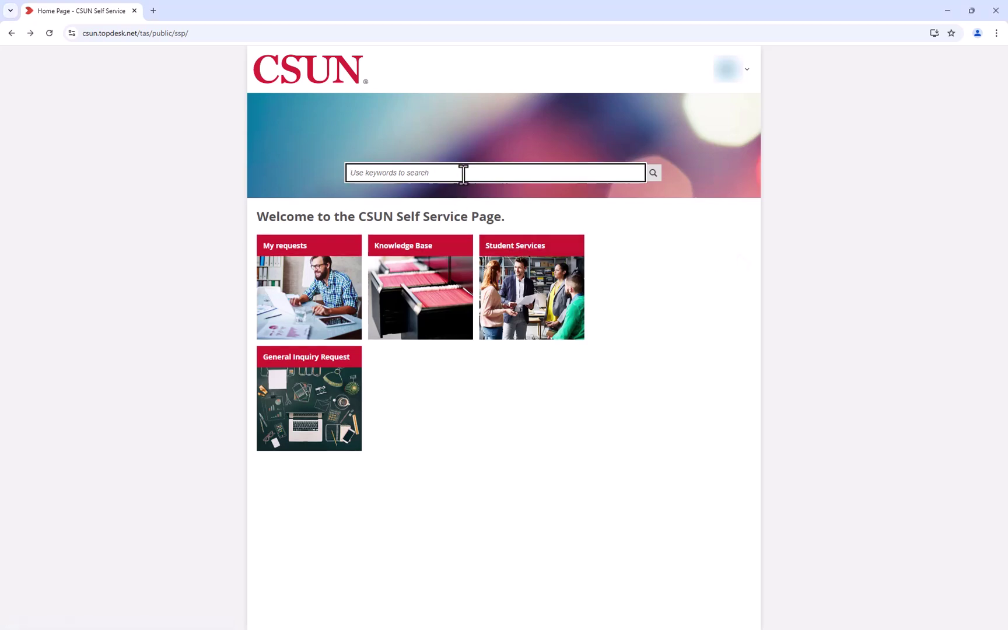
pyautogui.write('confident')
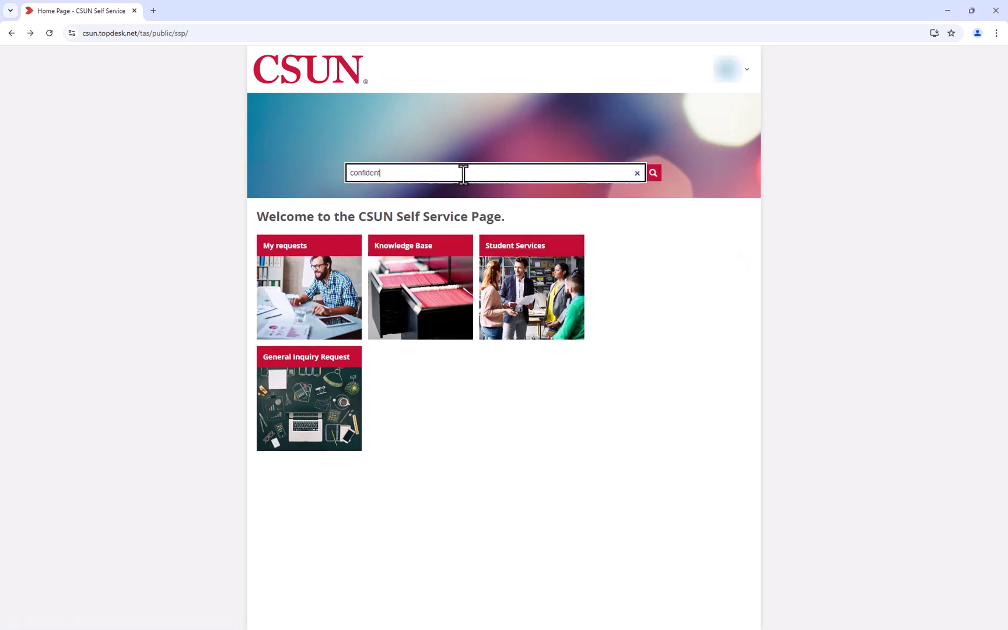
pyautogui.write('ial box')
pyautogui.press('Return')
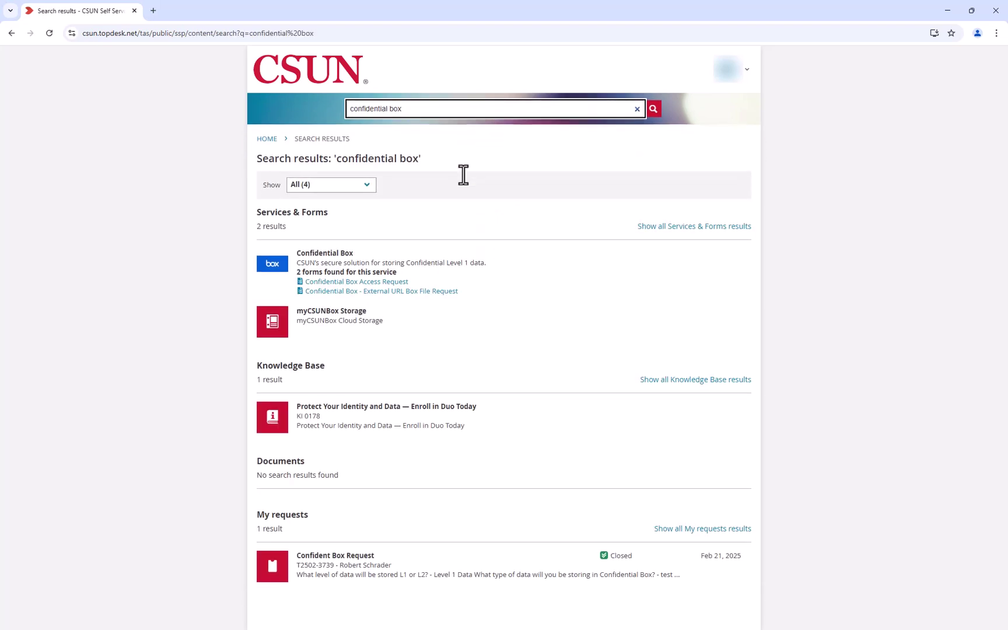
pyautogui.click(334, 260)
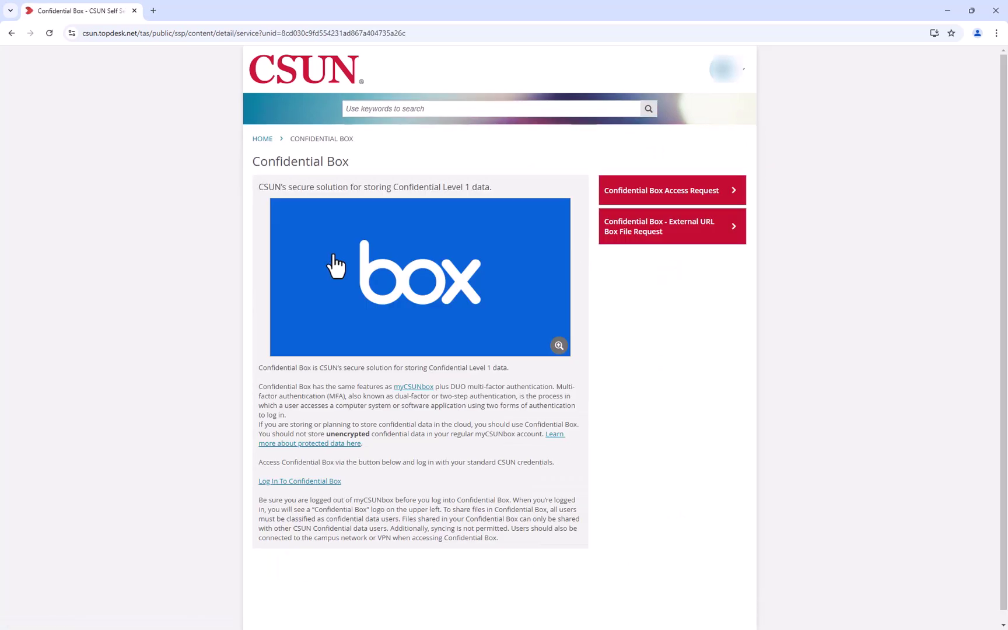
# Submit the External URL Box File Request form with 'test' URLs and a 03/13/2025 expiry.
pyautogui.click(711, 229)
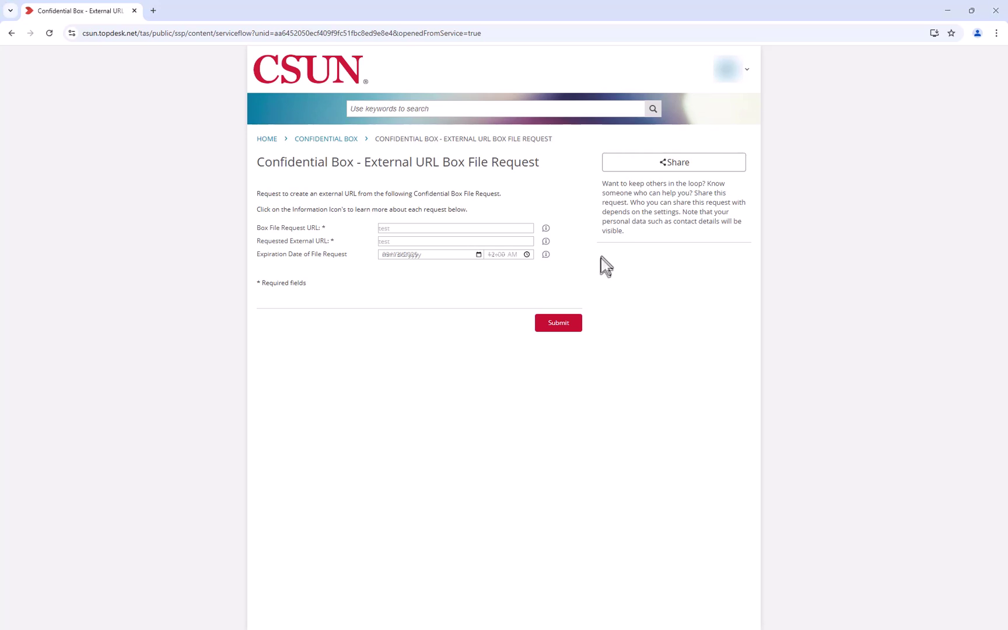
pyautogui.click(558, 329)
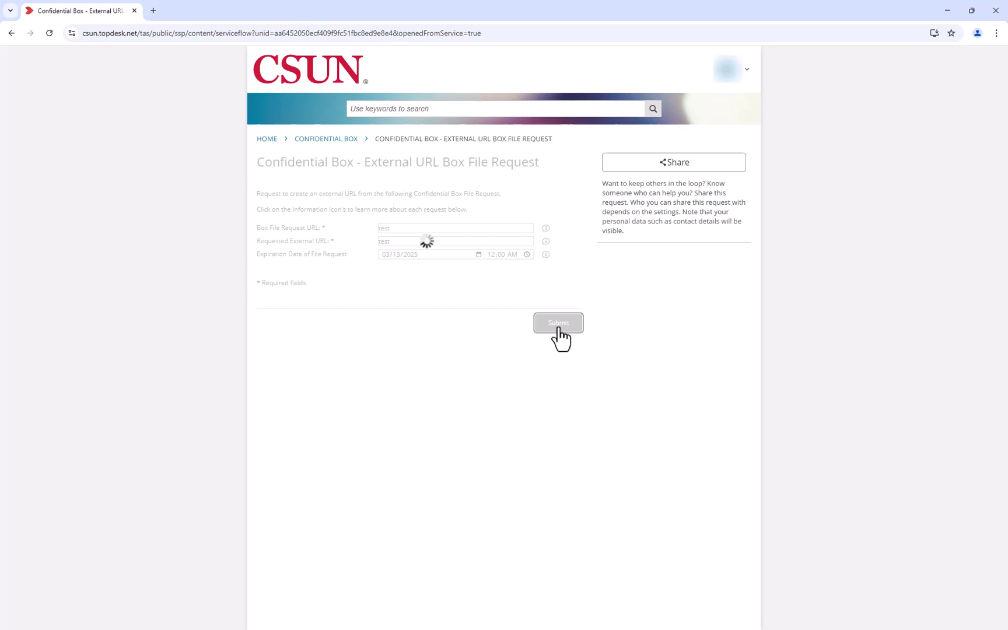